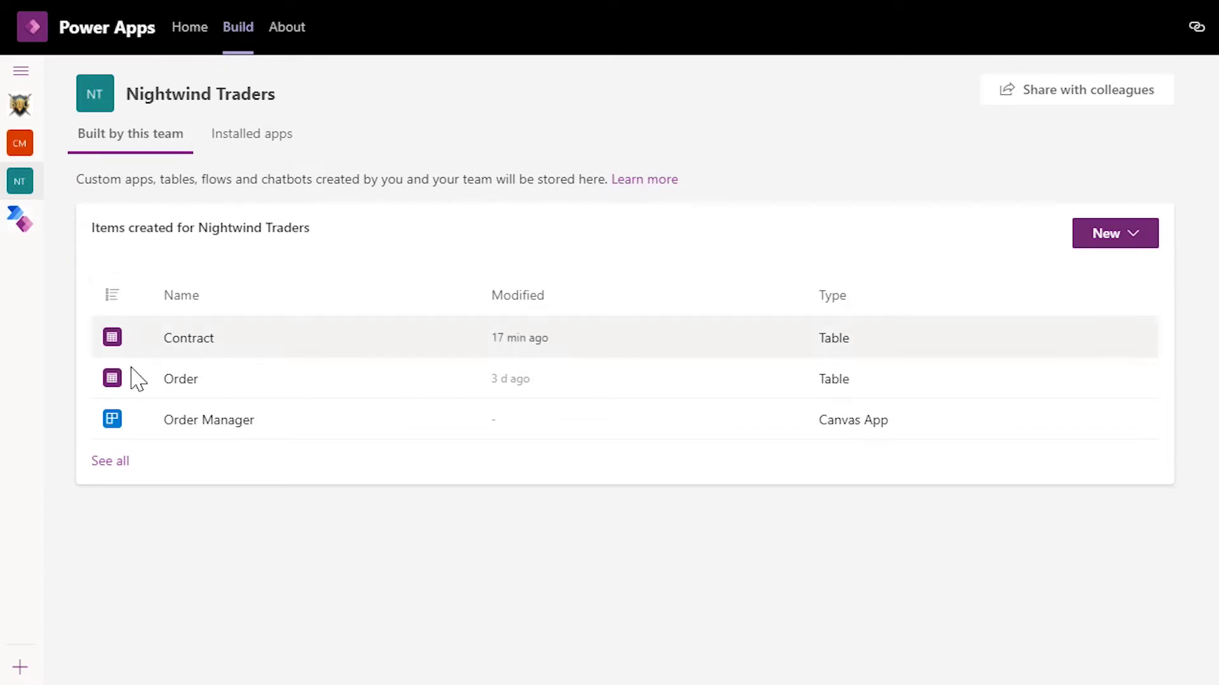
Step: Open the Contract table for editing and name a new column 'Contract Number'
left_click(119, 466)
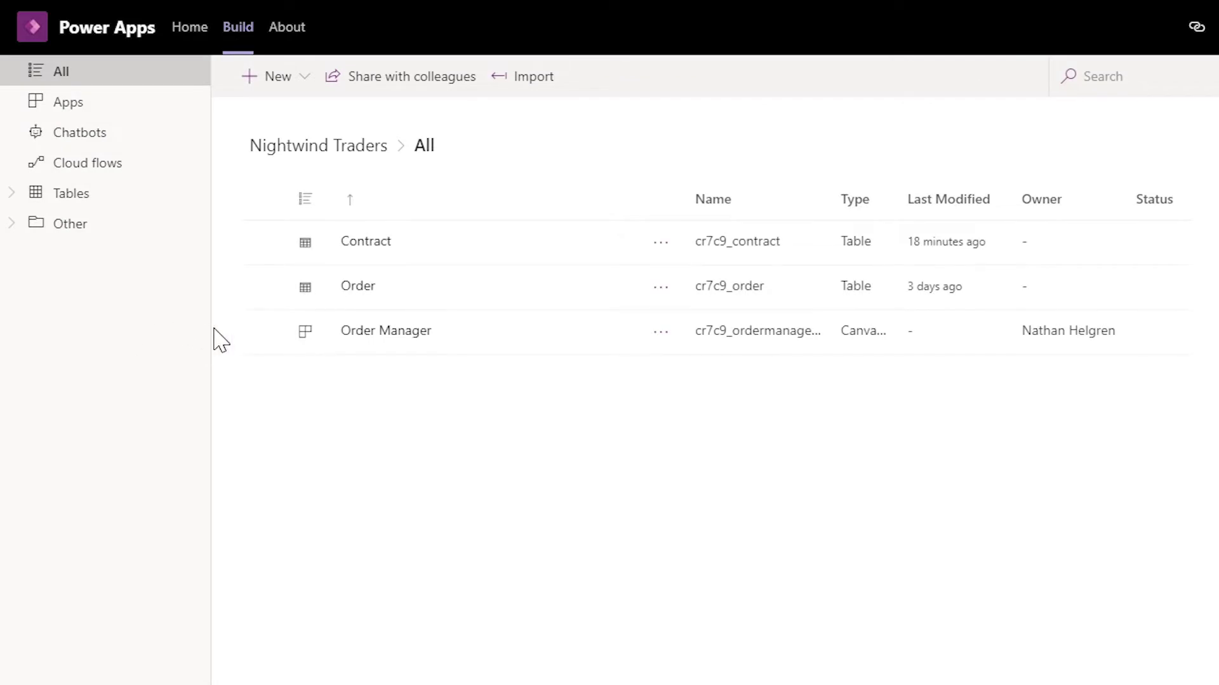
left_click(660, 245)
left_click(661, 244)
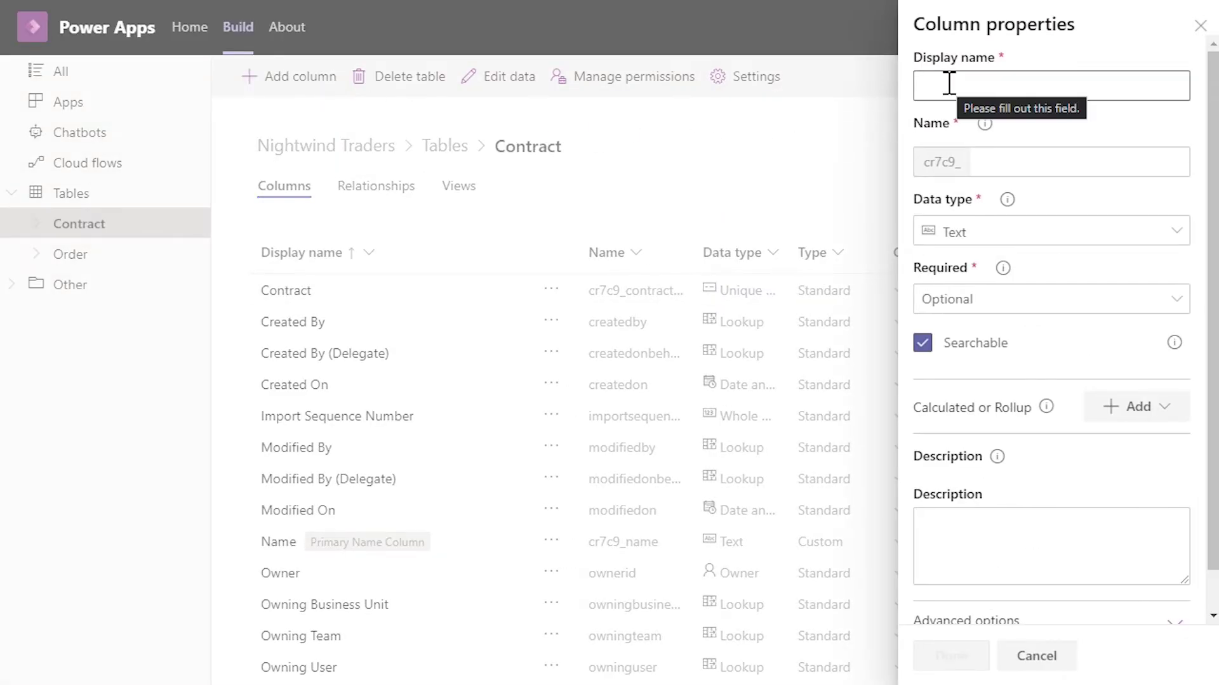
left_click(948, 83)
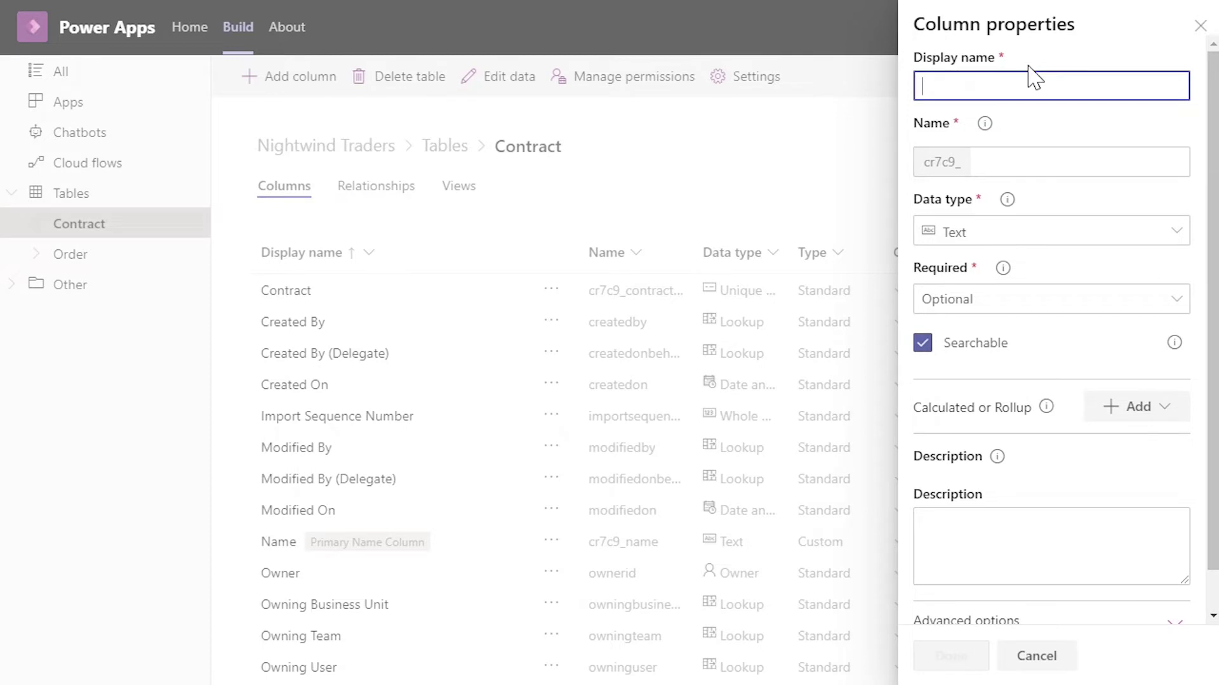
type("Contract Number")
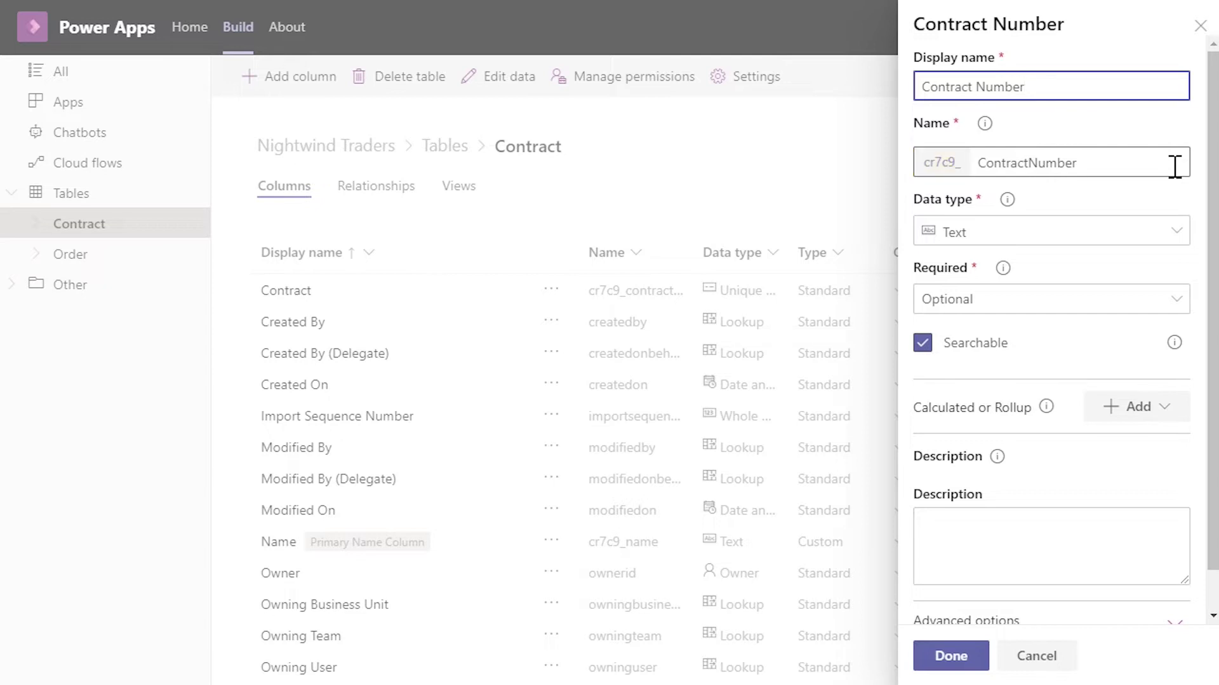
Step: Set the Contract Number column's data type to Autonumber and leave it Optional
left_click(1185, 234)
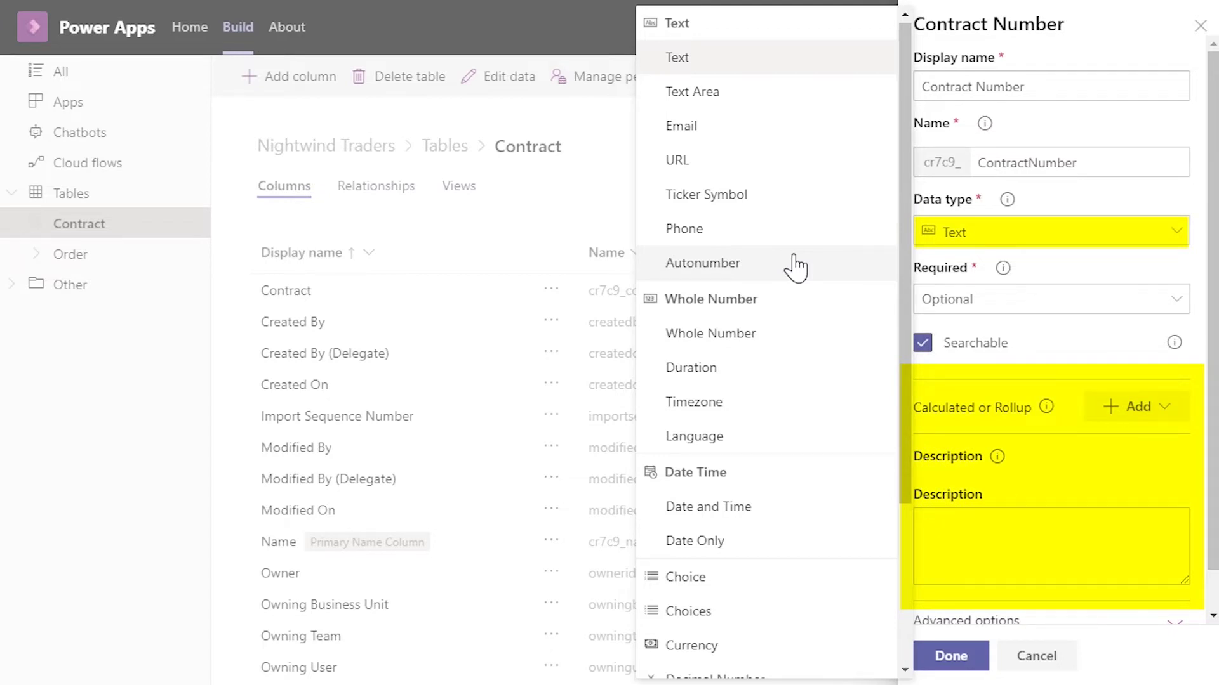
left_click(794, 264)
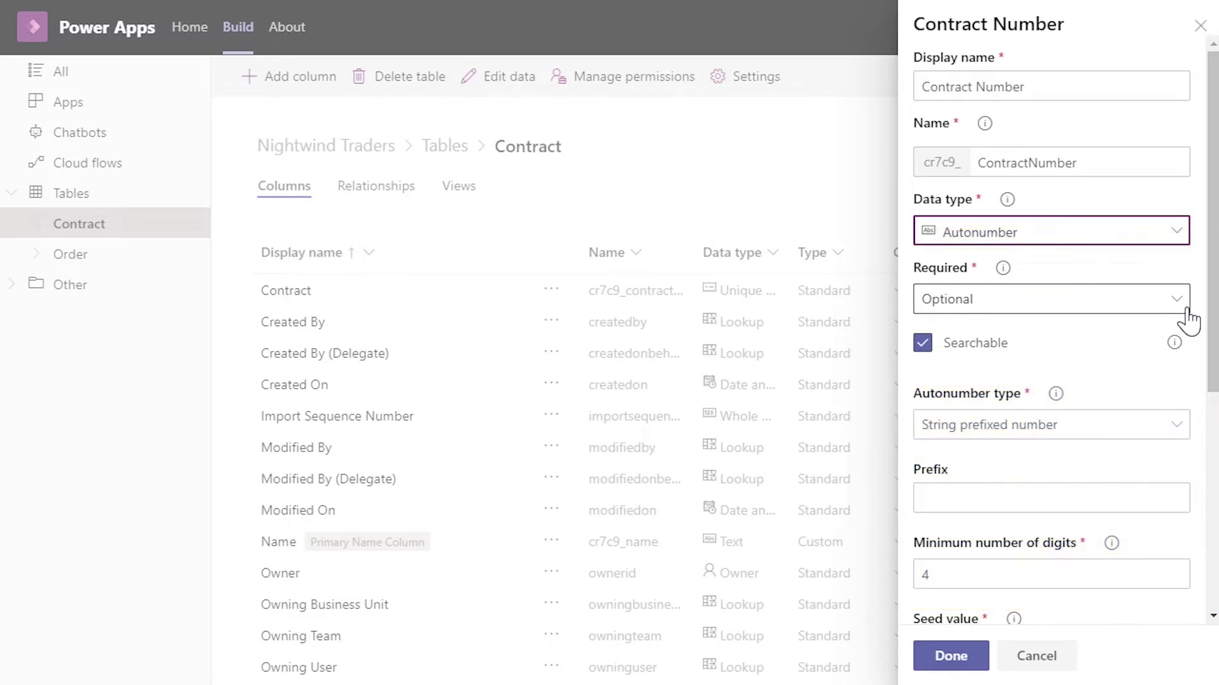
left_click(1185, 311)
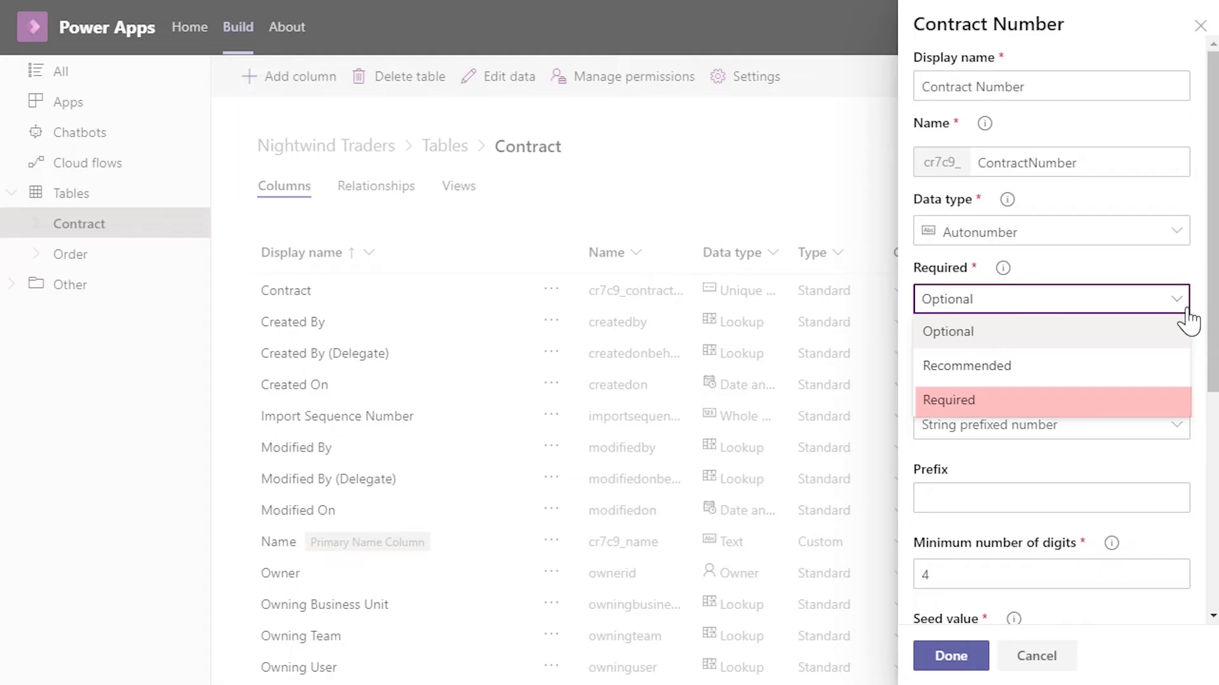
left_click(1187, 318)
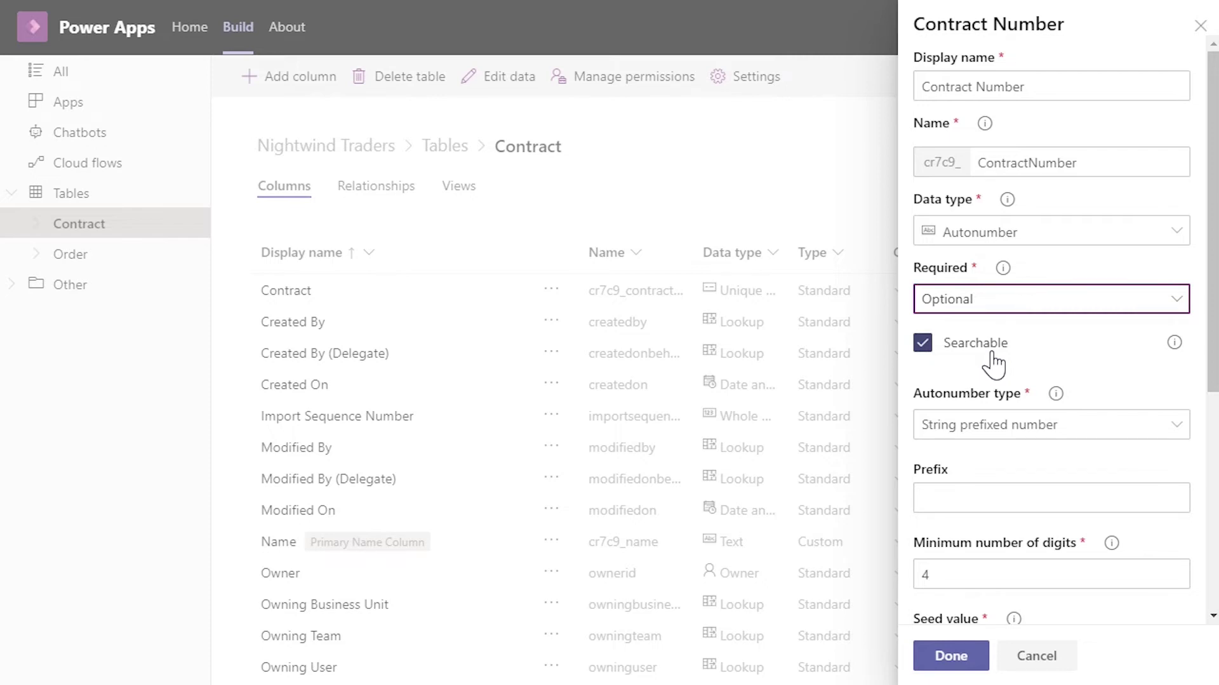
Step: Review the seed value and advanced options, then add the Contract Number column to the table
scroll(992, 365, "down", 6)
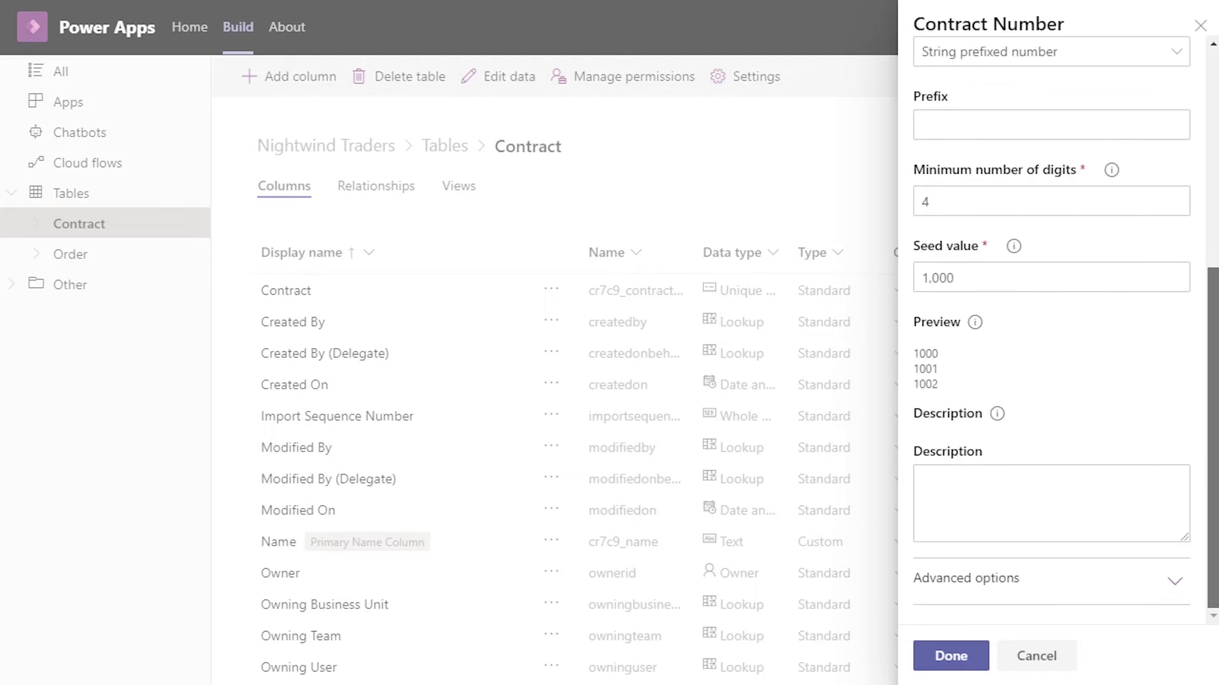
left_click(1067, 504)
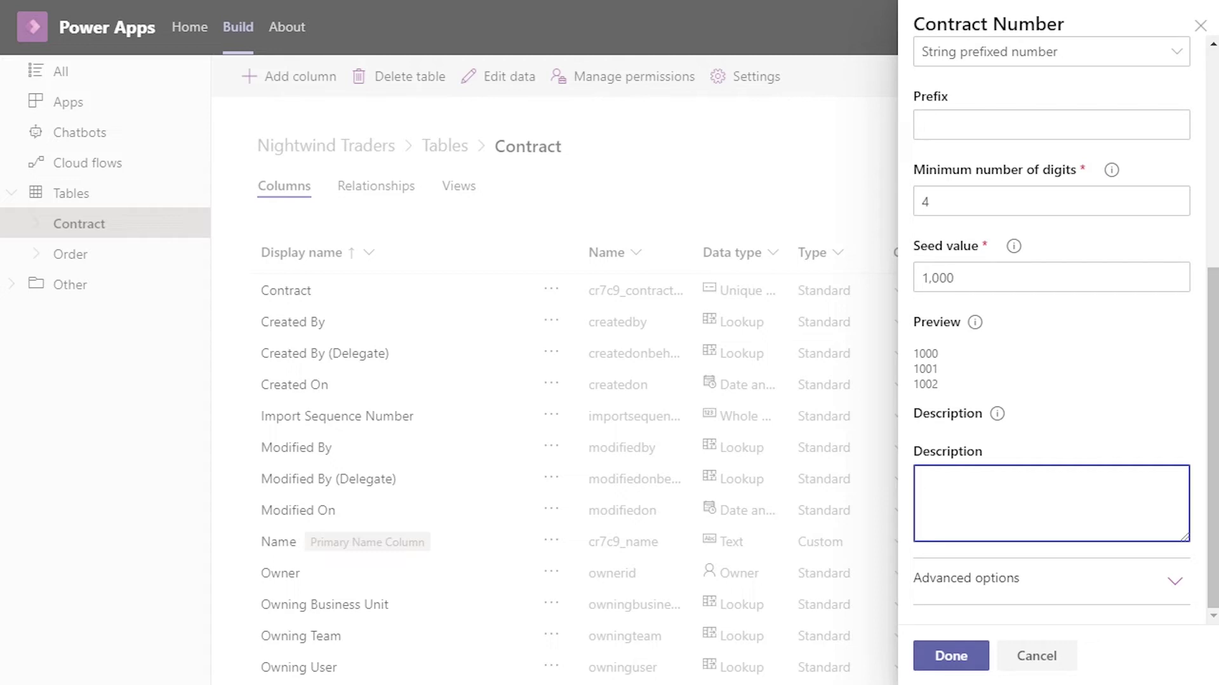
left_click(1173, 581)
scroll(1214, 530, "down", 2)
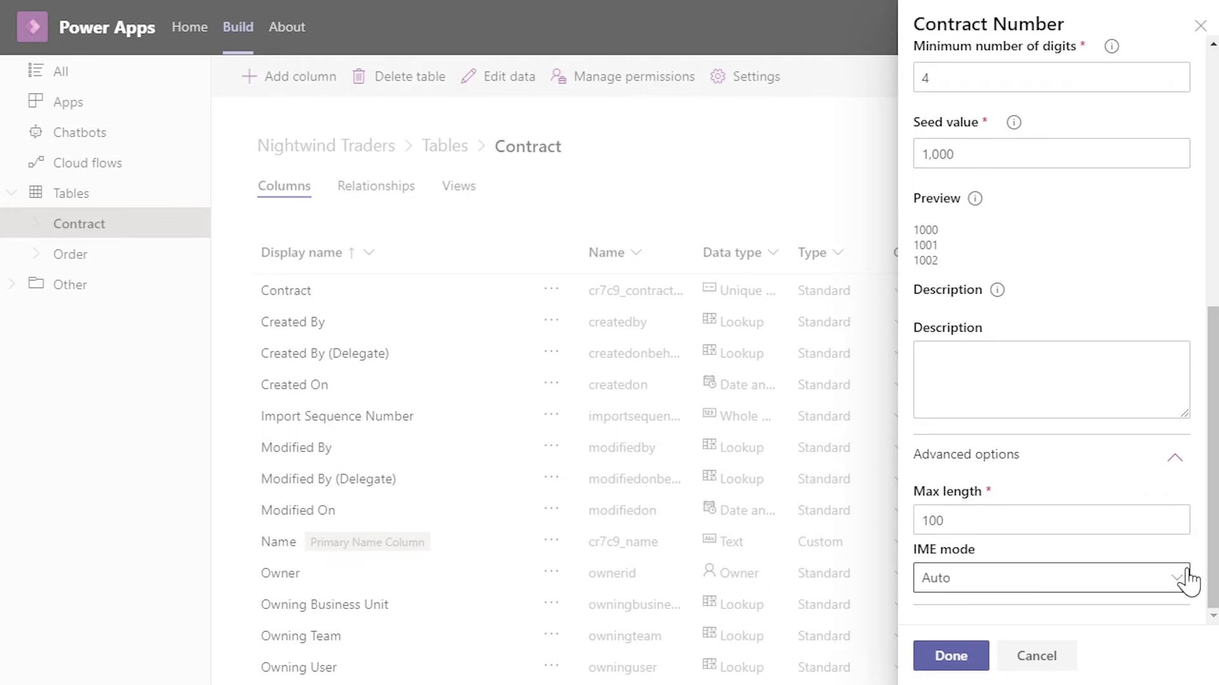
left_click(956, 660)
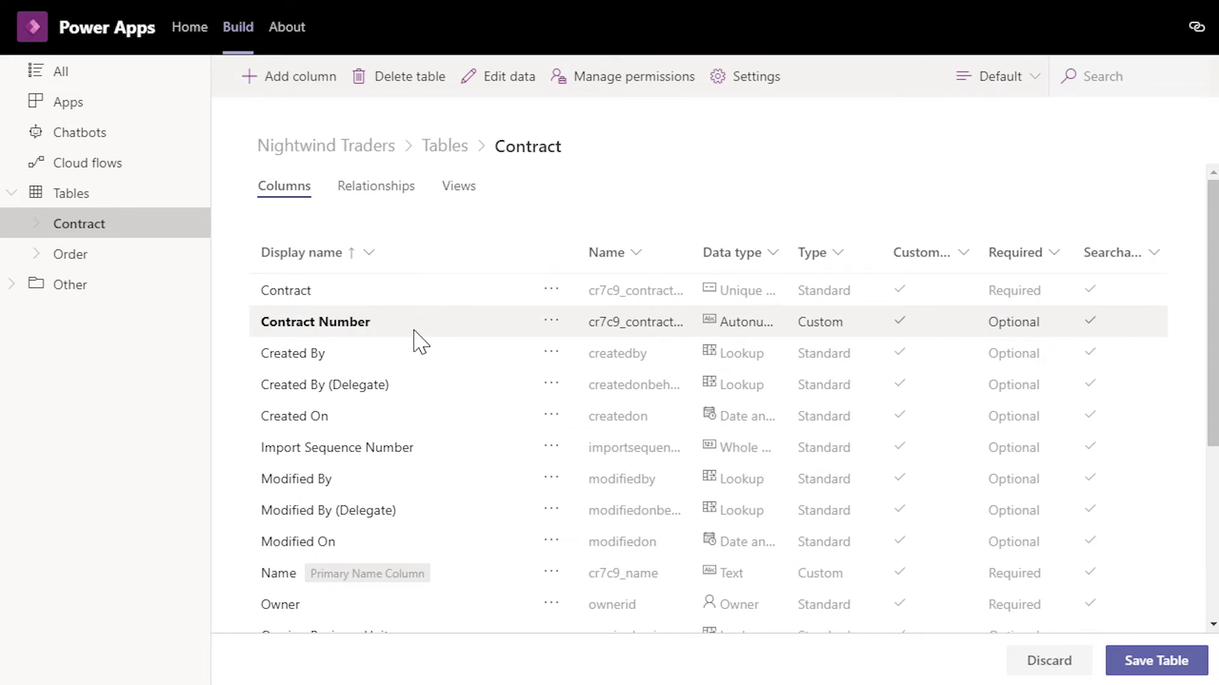
Step: Save the Contract table, then bring up the Order Manager app's actions in the Apps list
left_click(1157, 661)
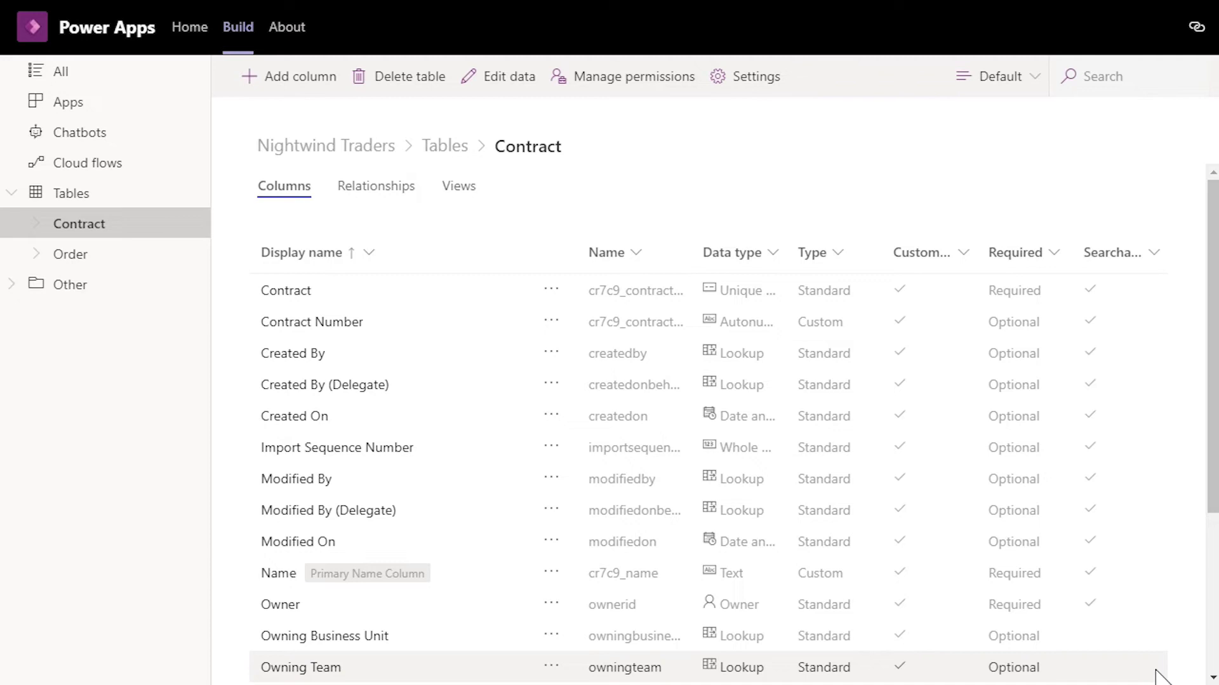
left_click(91, 107)
left_click(661, 244)
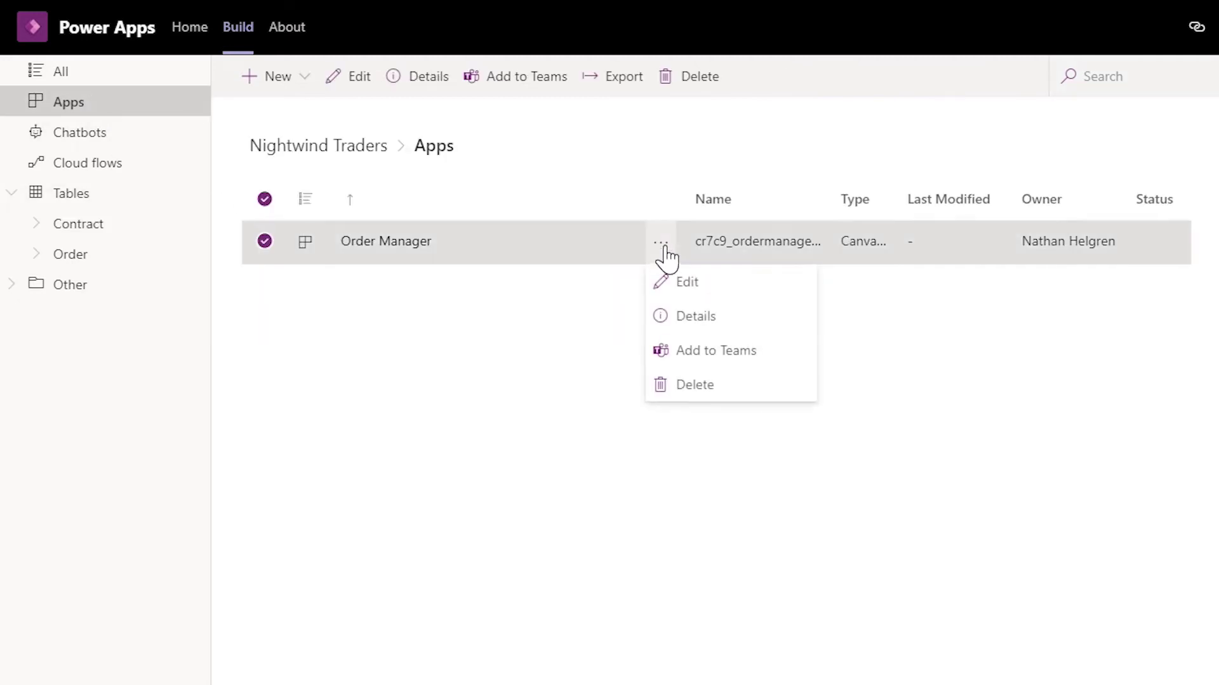
Step: Edit Order Manager in Studio and open the Contracts table's data grid
left_click(690, 290)
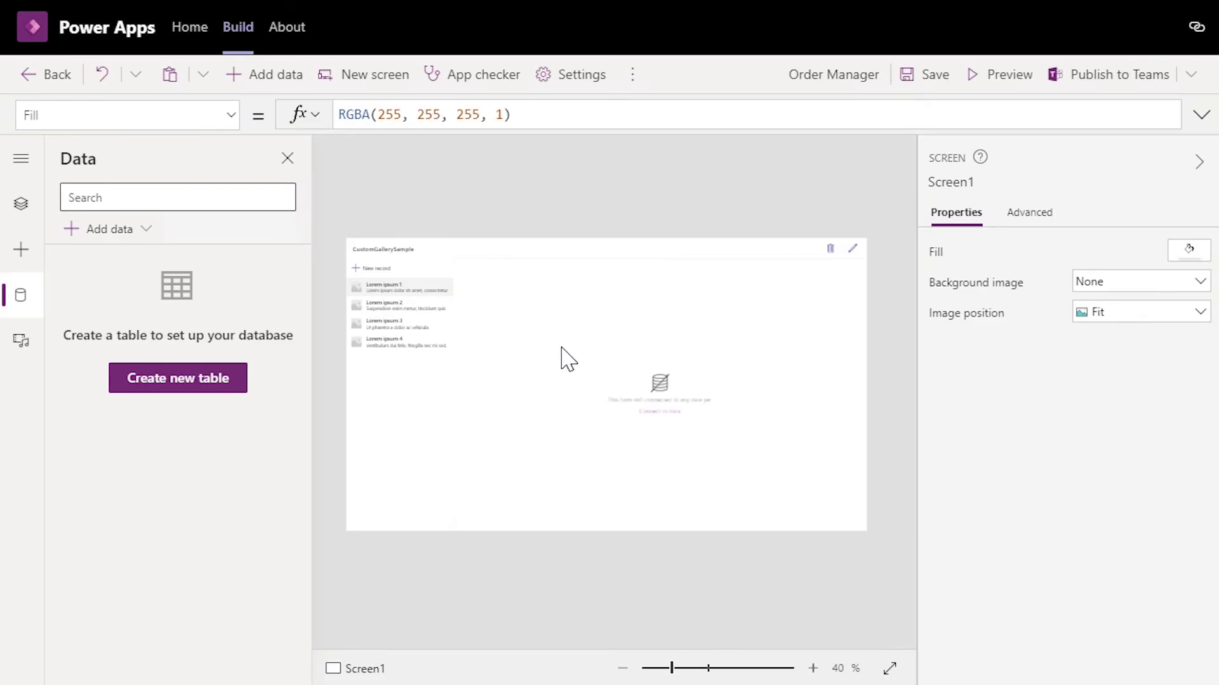
left_click(133, 234)
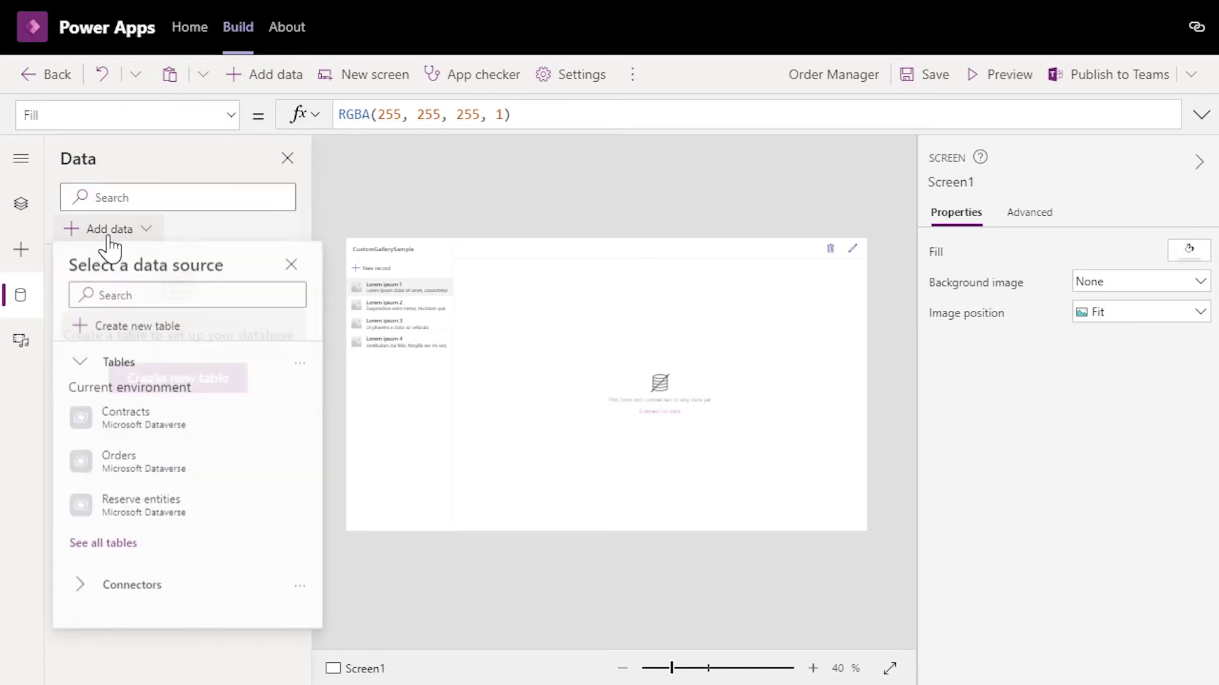
left_click(142, 426)
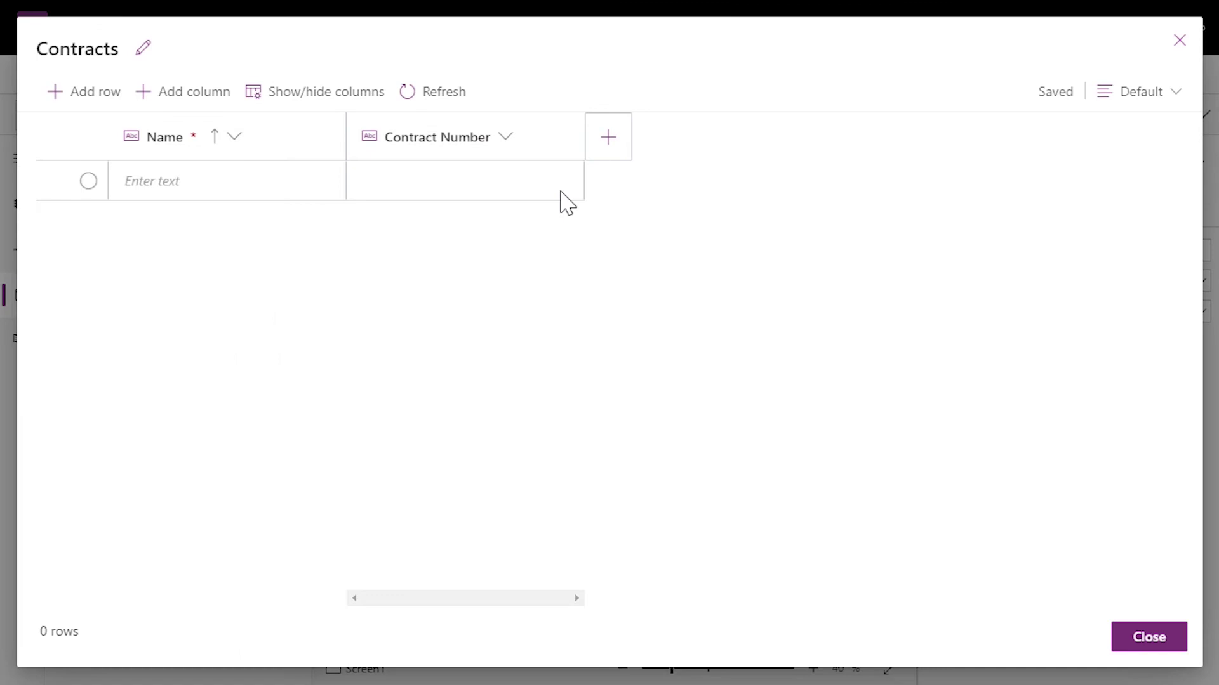
Step: Create a 'Contract Version' whole-number column on Contracts with minimum value 100
left_click(611, 148)
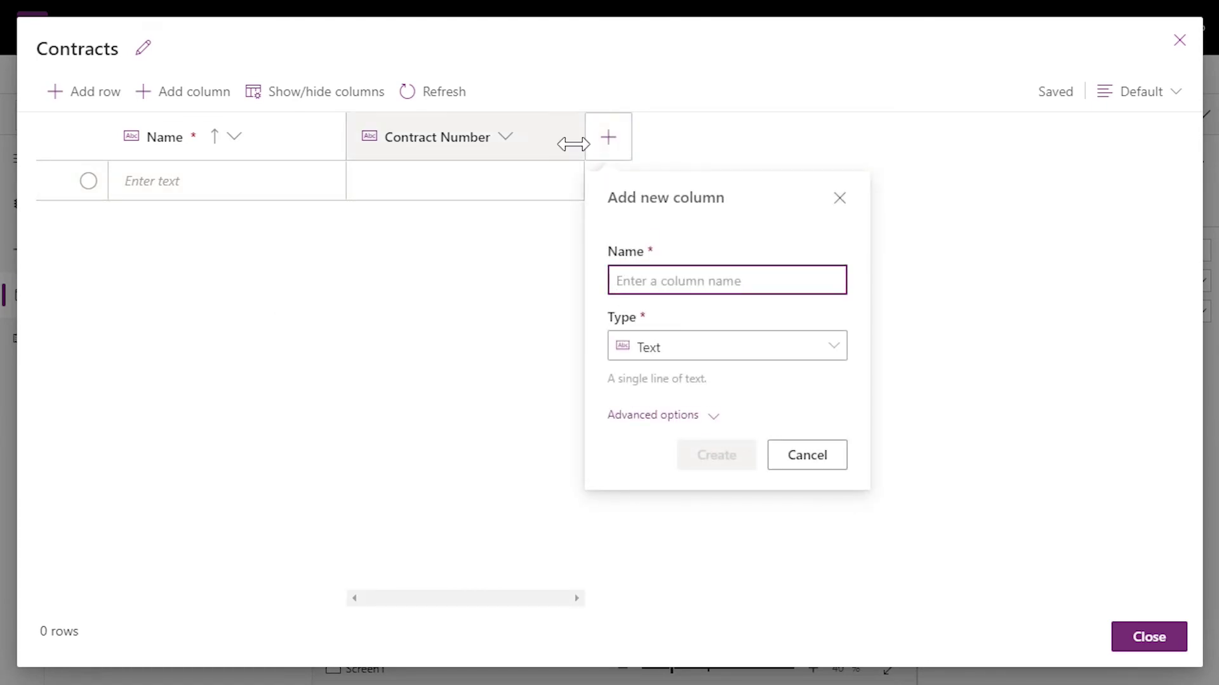
left_click(204, 95)
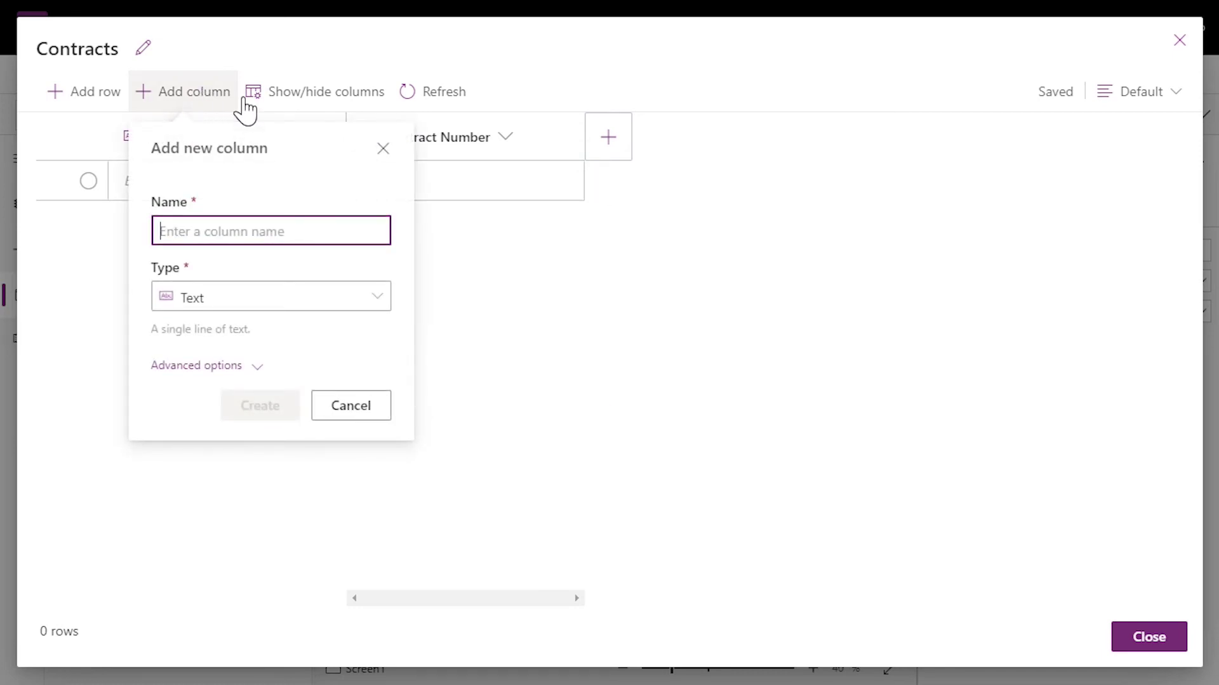
left_click(628, 147)
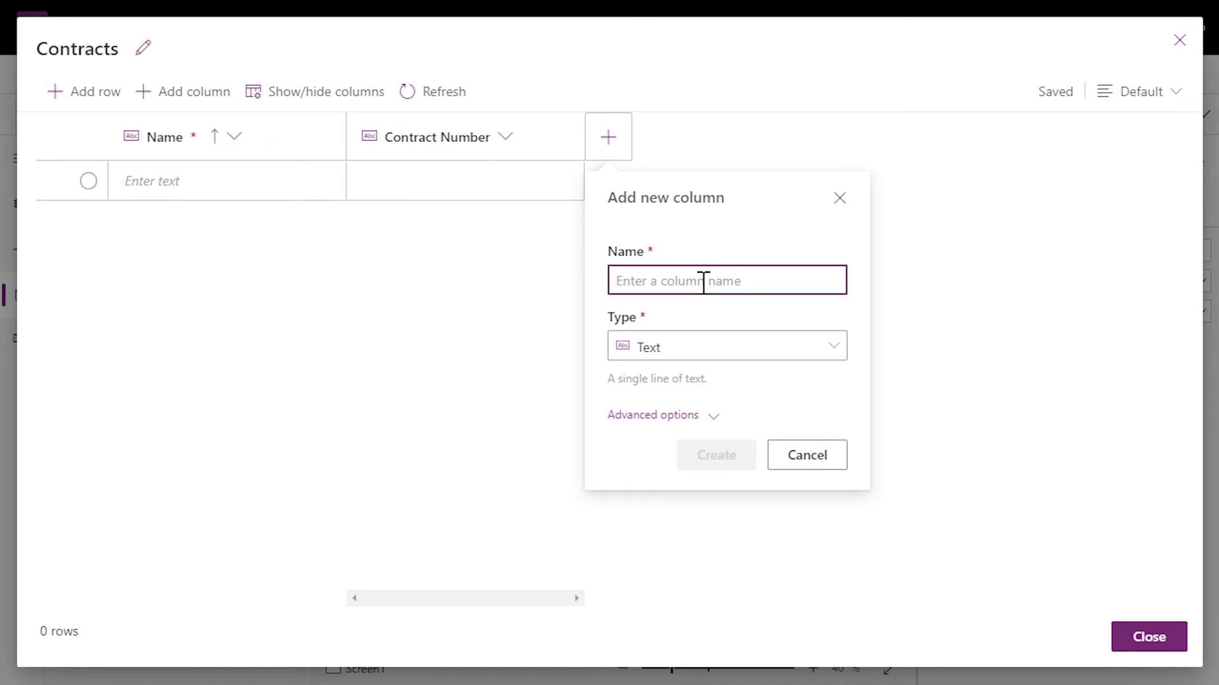
type("Contract Version")
left_click(839, 349)
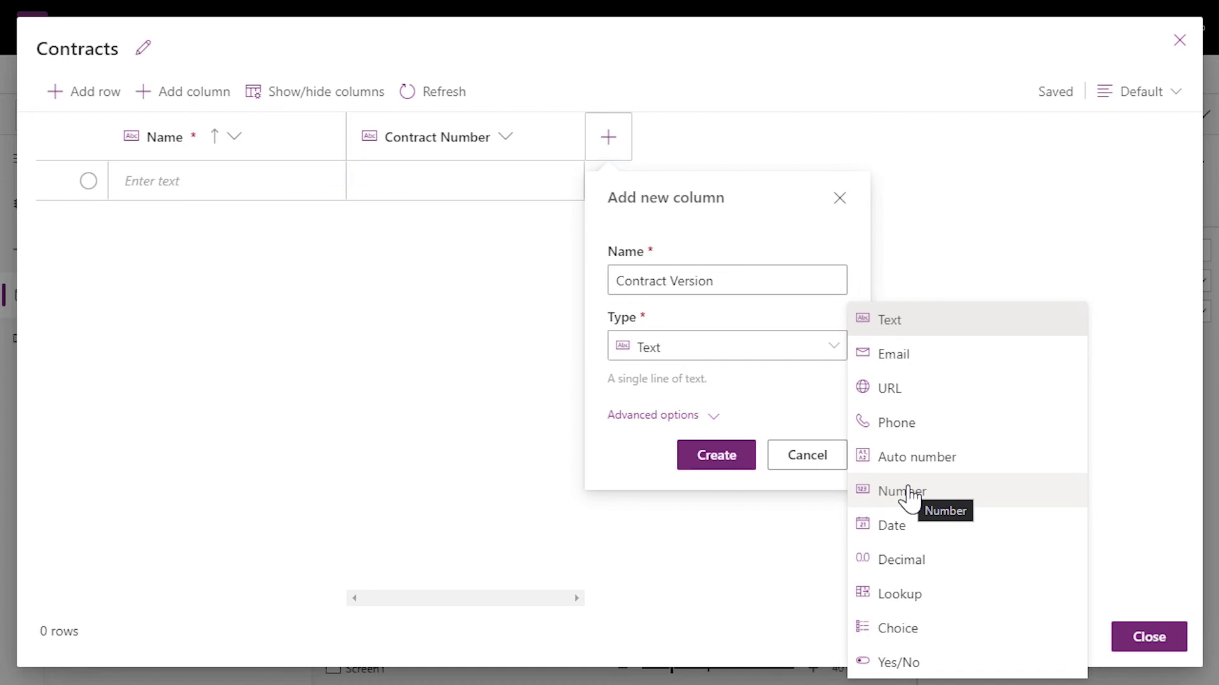
left_click(907, 492)
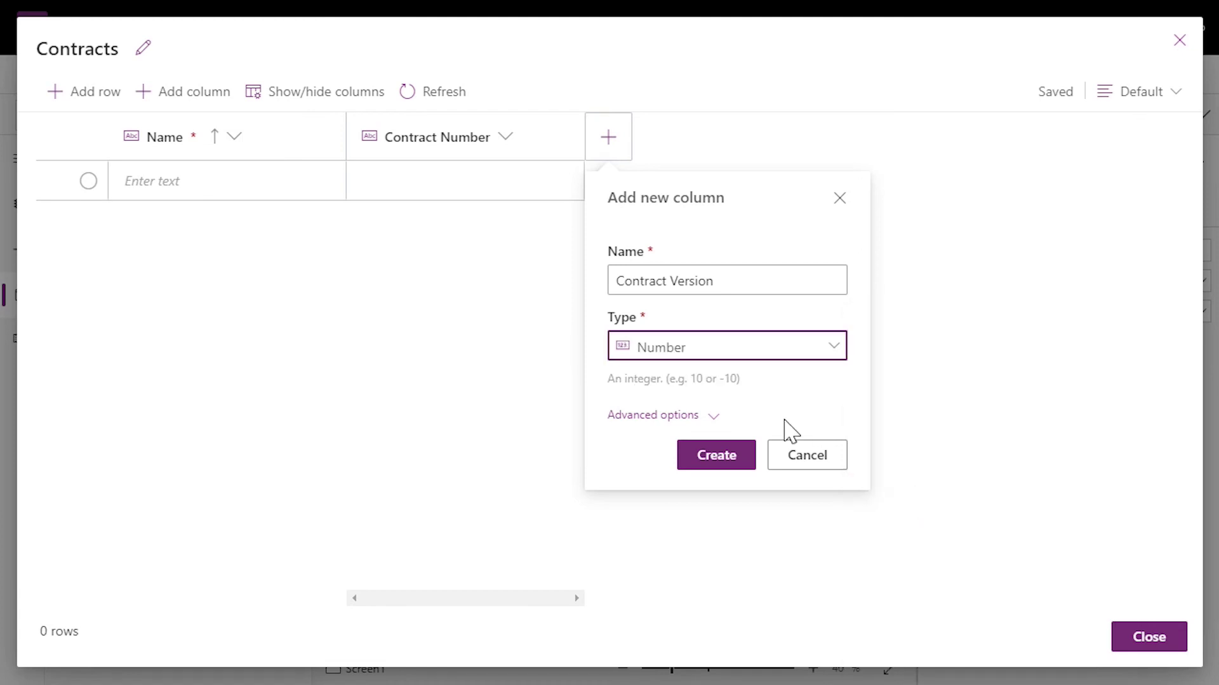
left_click(665, 419)
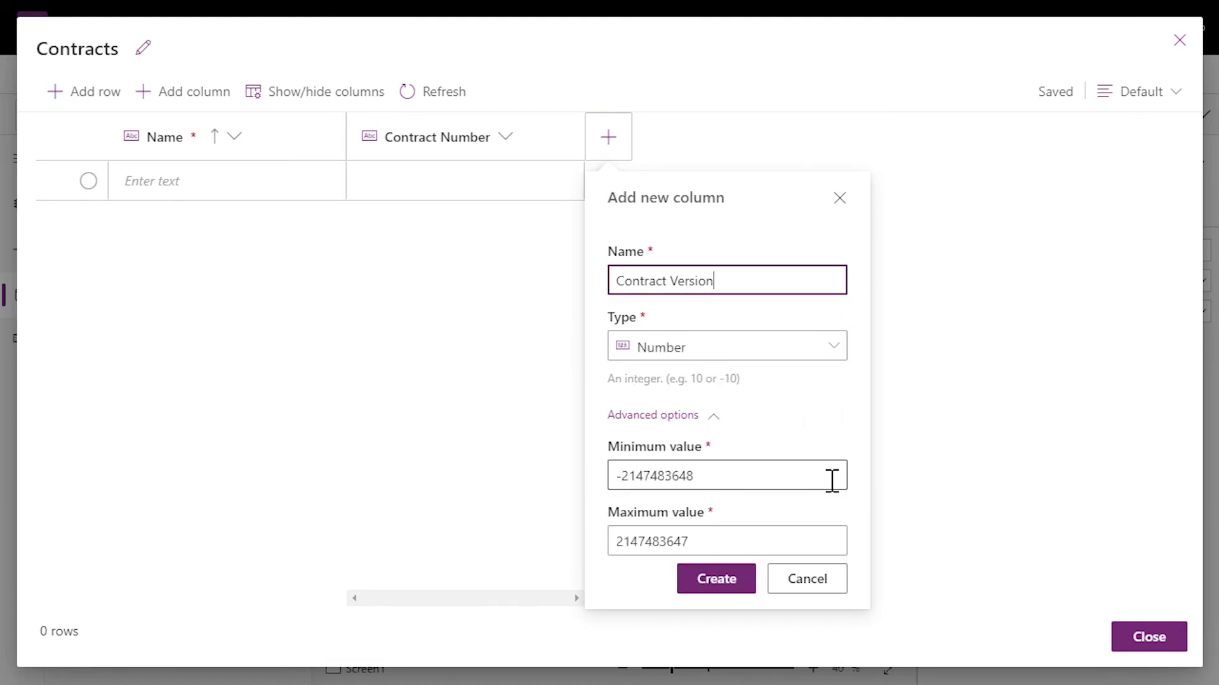
left_click_drag(824, 482, 583, 501)
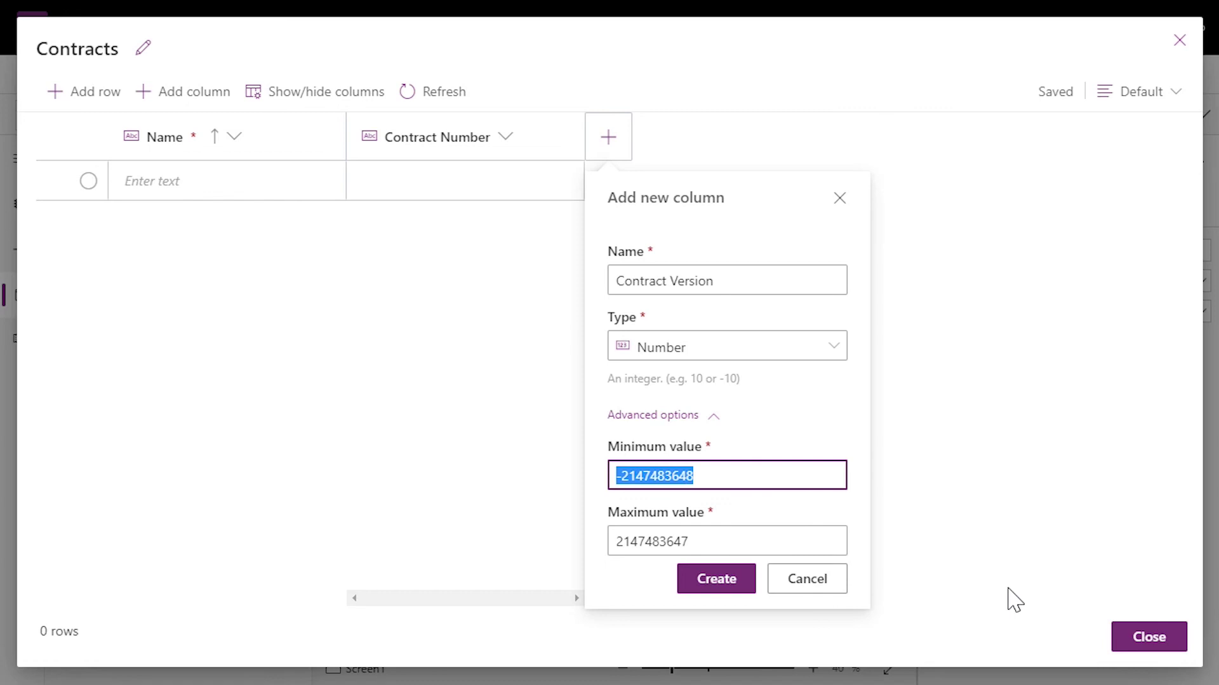
type("100")
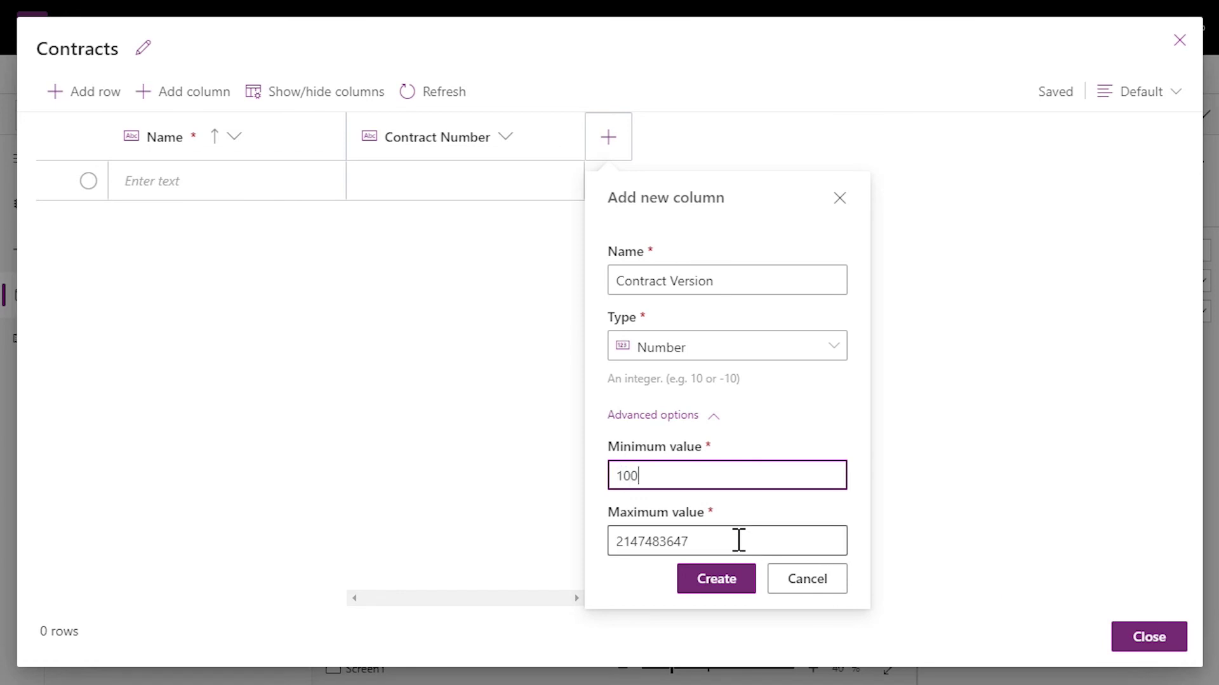
left_click(715, 581)
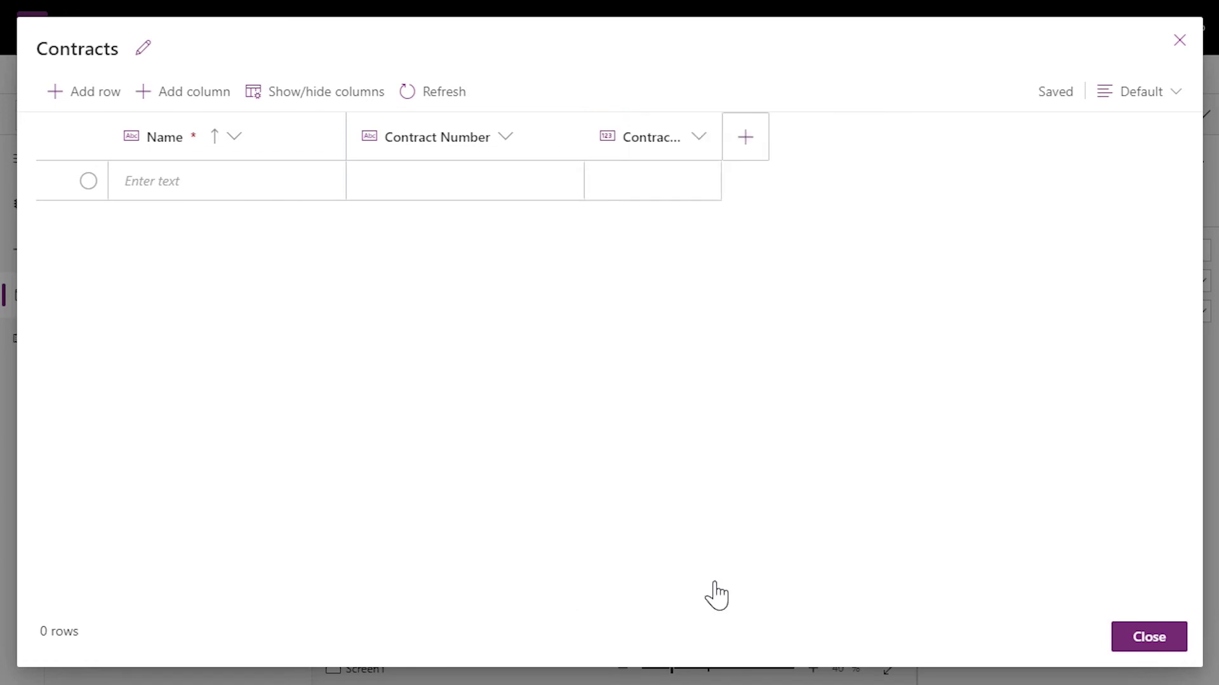
Step: Autofit the Contract Version column and enter Contract 1 with number 1001, version 2
double_click(717, 137)
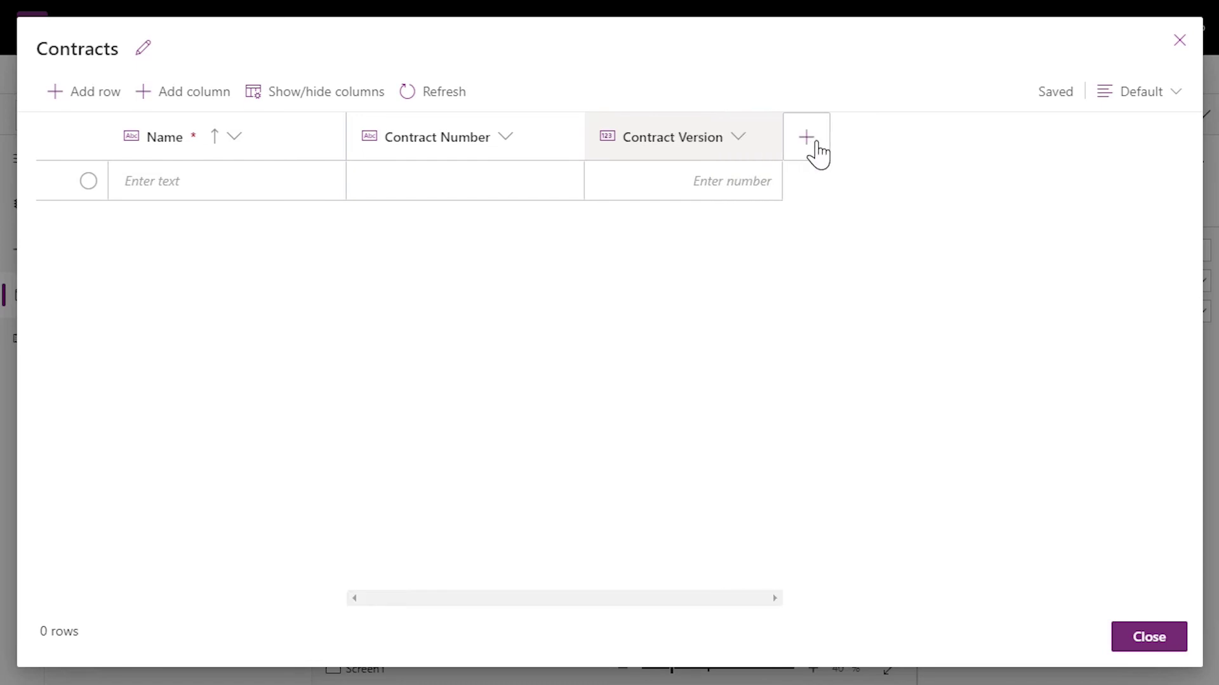
left_click(457, 191)
type("Contract 1")
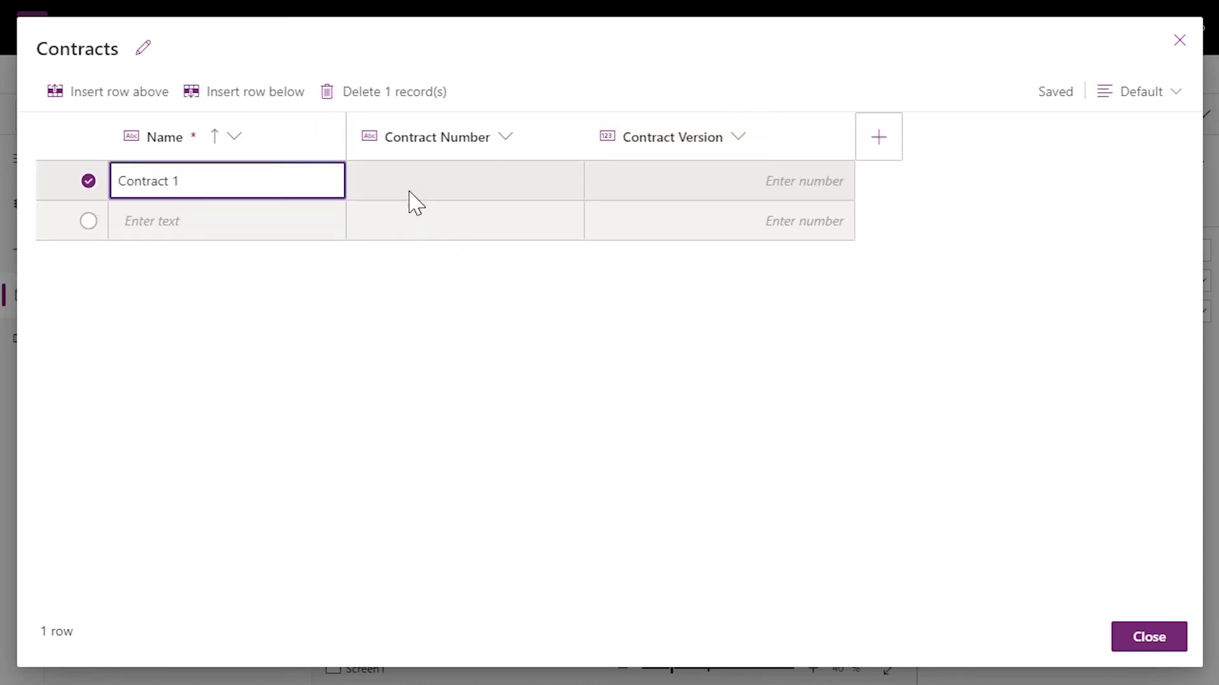
type("1001")
key("Tab")
type("2")
Step: Enter a second row, Contract 2, with version 2
left_click(168, 228)
type("Contract 2")
key("Tab")
key("Tab")
type("2")
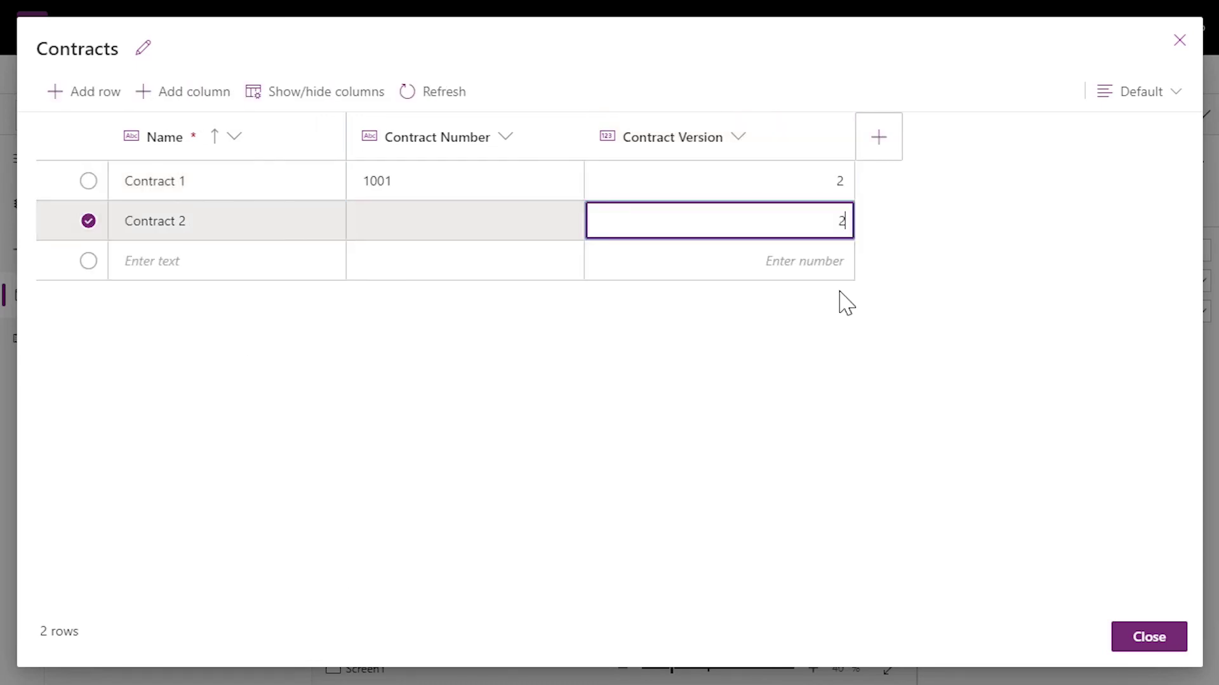